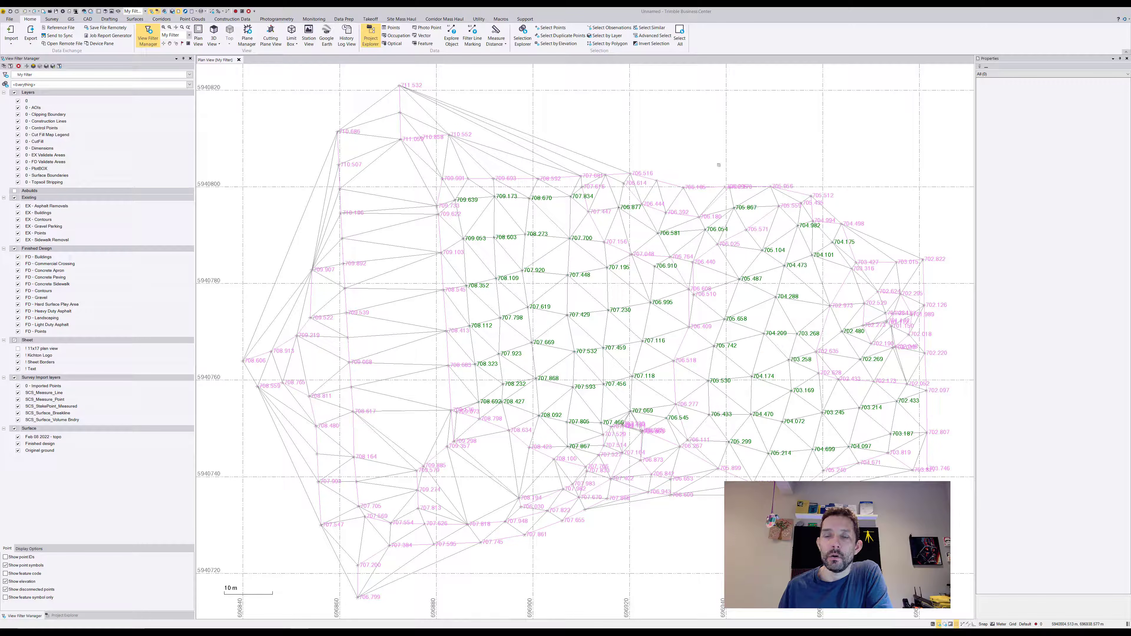
Step: Inspect the Feb-08 2022 - topo surface in the 3D view and leave that surface hidden
{"action": "left_click", "coordinate": [18, 437]}
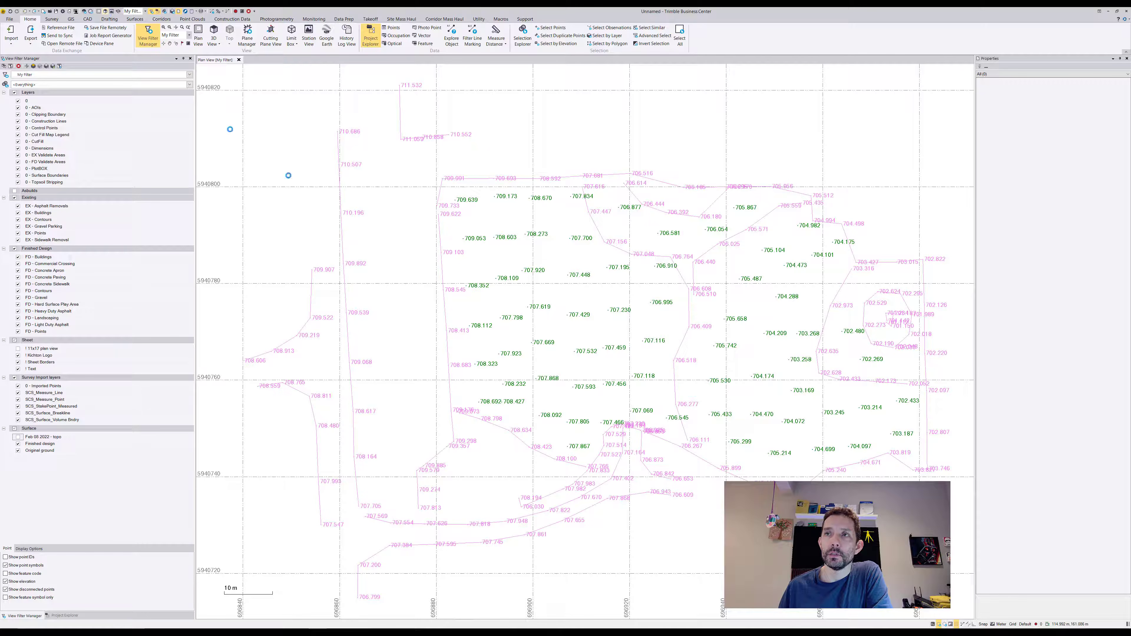
{"action": "left_click", "coordinate": [19, 438]}
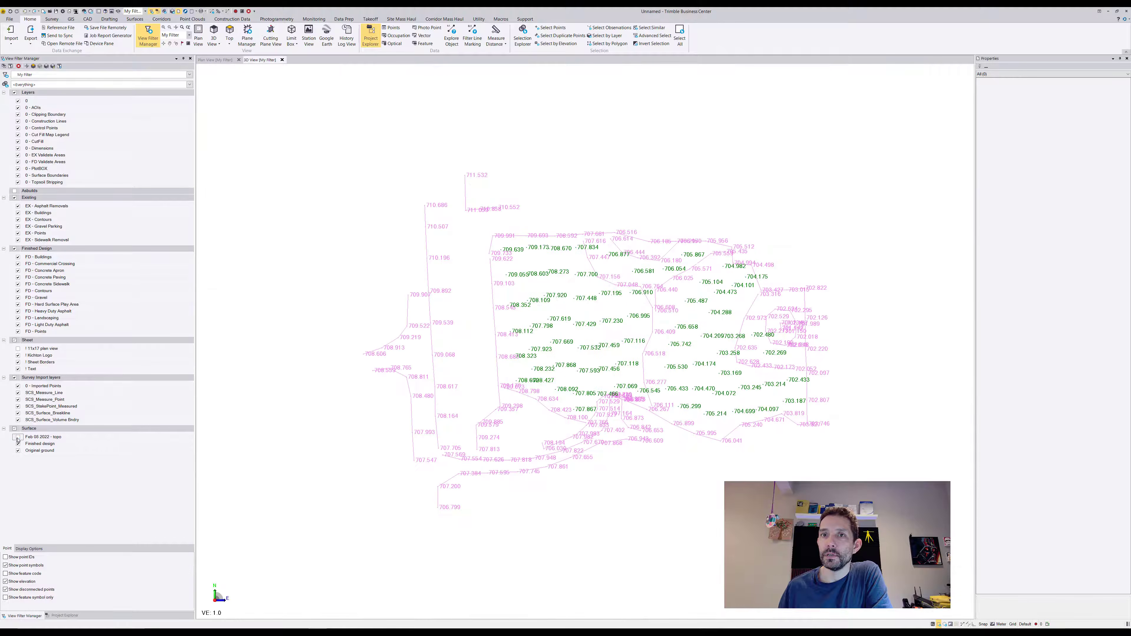
{"action": "right_click_drag", "start_coordinate": [523, 349], "coordinate": [552, 312]}
{"action": "scroll", "coordinate": [808, 390], "scroll_direction": "up", "scroll_amount": 6}
{"action": "scroll", "coordinate": [691, 379], "scroll_direction": "down", "scroll_amount": 6}
{"action": "middle_click_drag", "start_coordinate": [424, 361], "coordinate": [509, 354]}
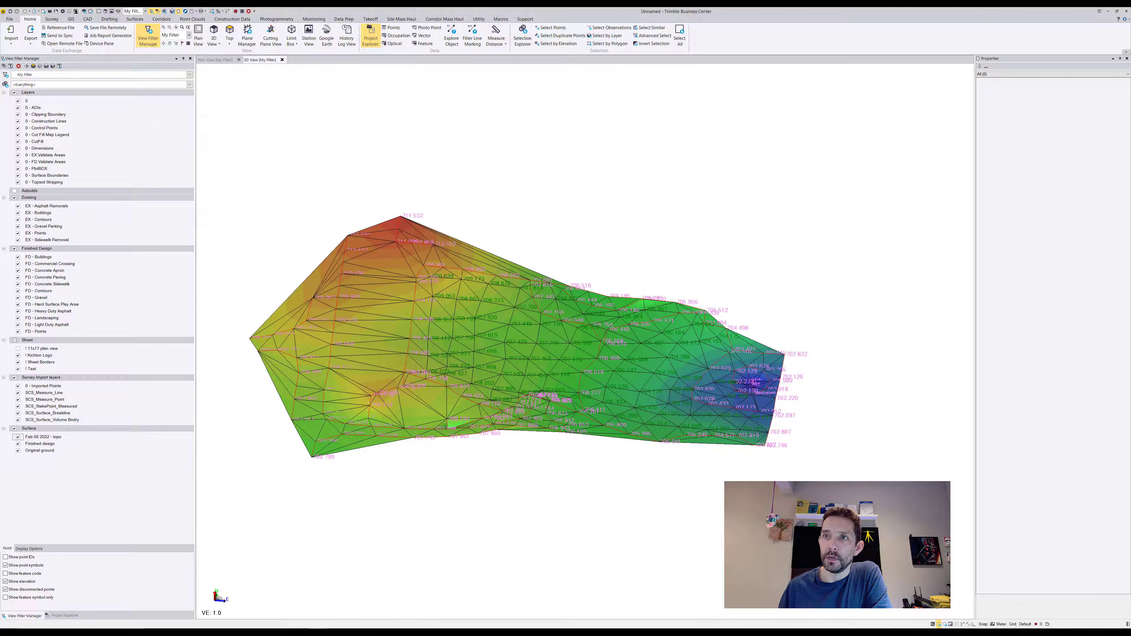
{"action": "mouse_move", "coordinate": [340, 323]}
{"action": "right_mouse_down"}
{"action": "mouse_move", "coordinate": [361, 273]}
{"action": "mouse_move", "coordinate": [348, 329]}
{"action": "right_mouse_up"}
{"action": "scroll", "coordinate": [348, 328], "scroll_direction": "up", "scroll_amount": 1}
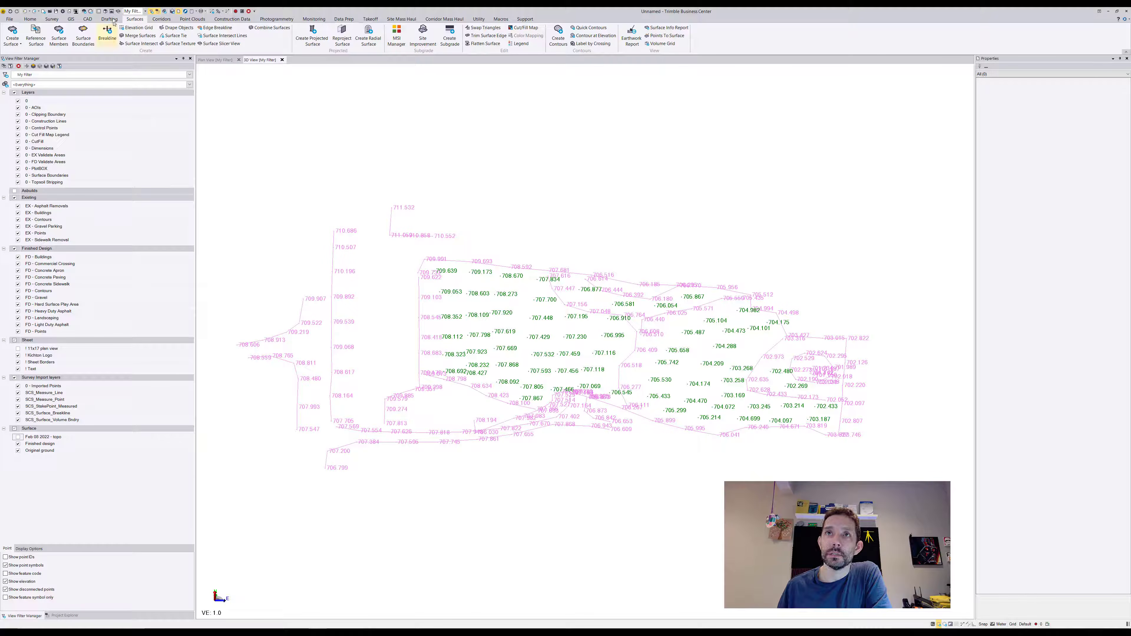
Step: Start creating contours from the Feb-08 2022 - topo surface with a contour interval of 0.25
{"action": "left_click", "coordinate": [557, 36]}
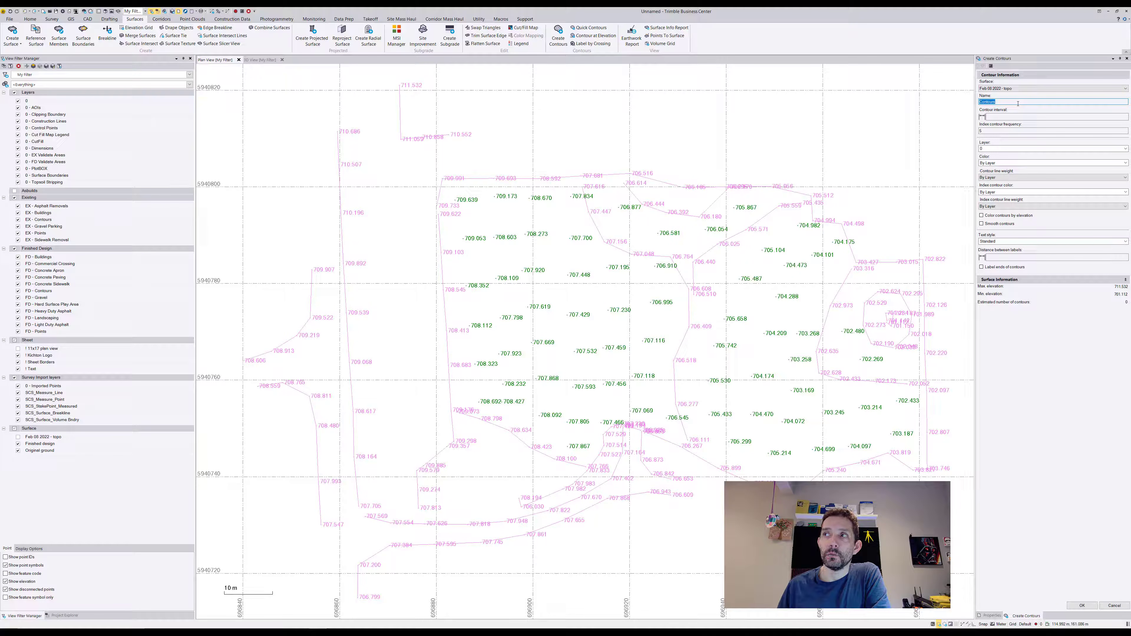
{"action": "left_click", "coordinate": [1006, 119]}
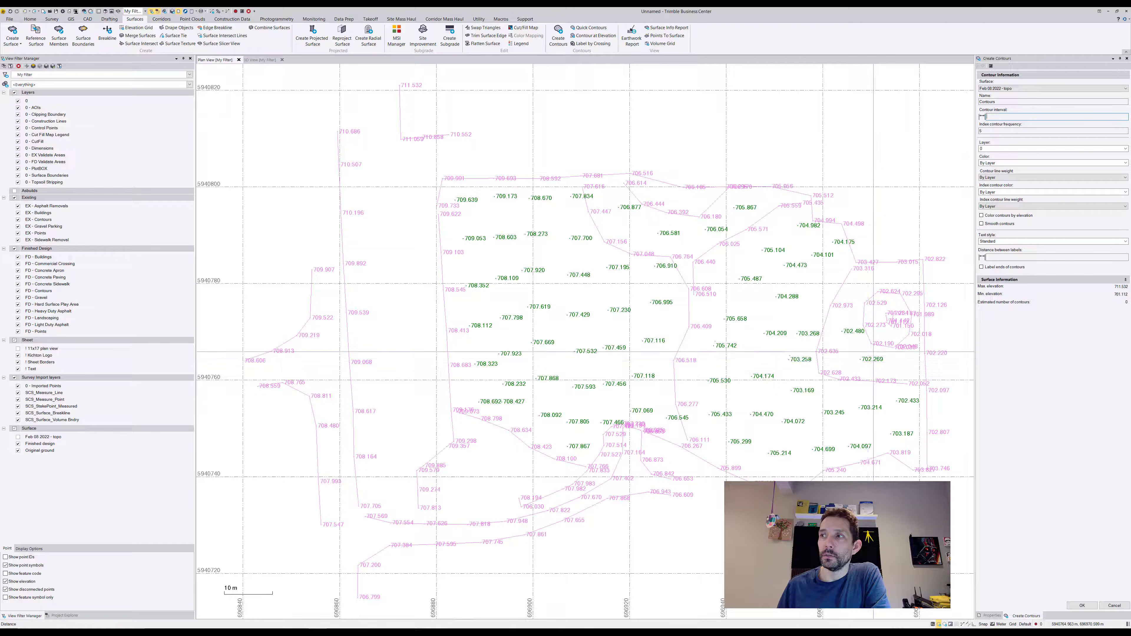
{"action": "scroll", "coordinate": [880, 311], "scroll_direction": "up", "scroll_amount": 6}
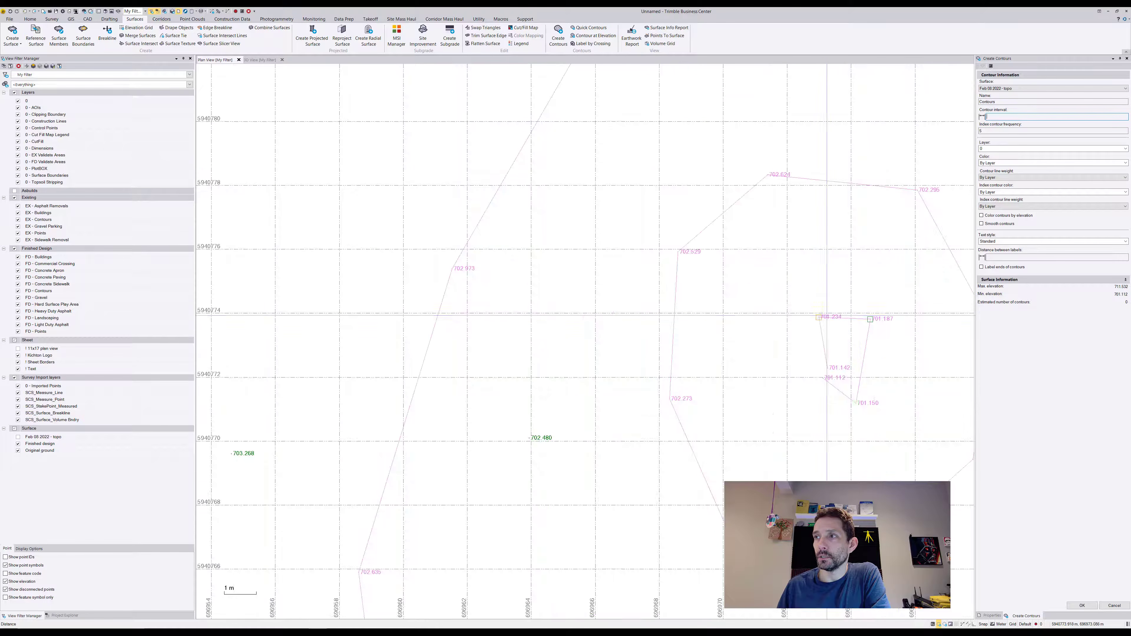
{"action": "scroll", "coordinate": [668, 362], "scroll_direction": "down", "scroll_amount": 6}
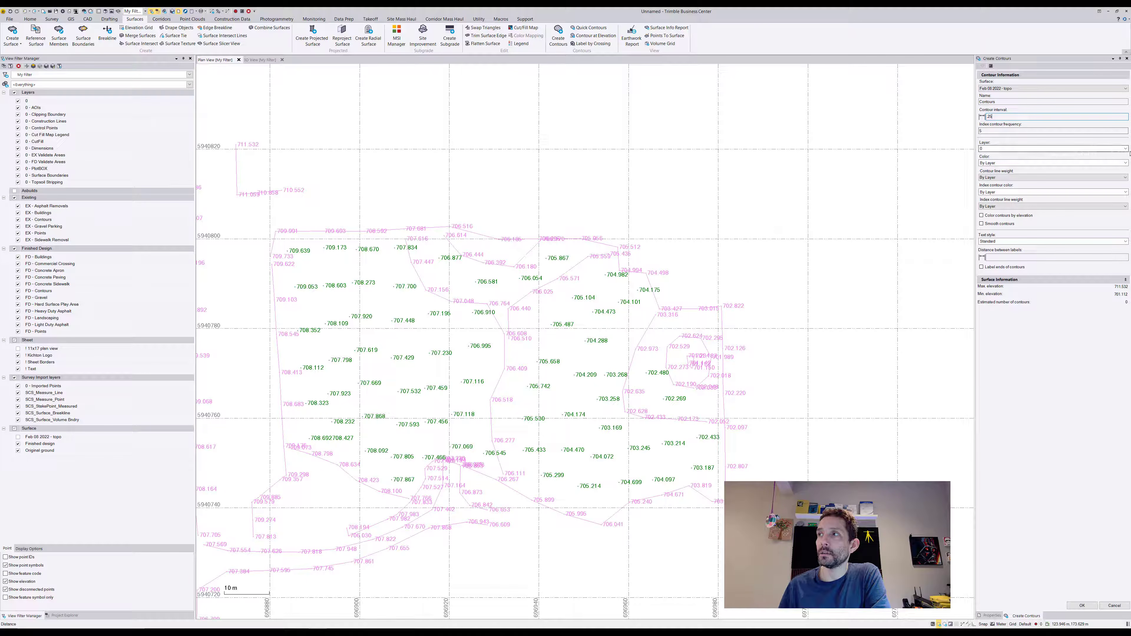
Step: Create a new layer named "0 - contours Feb 08 2022 OG" and assign the contours to it
{"action": "left_click", "coordinate": [1116, 149]}
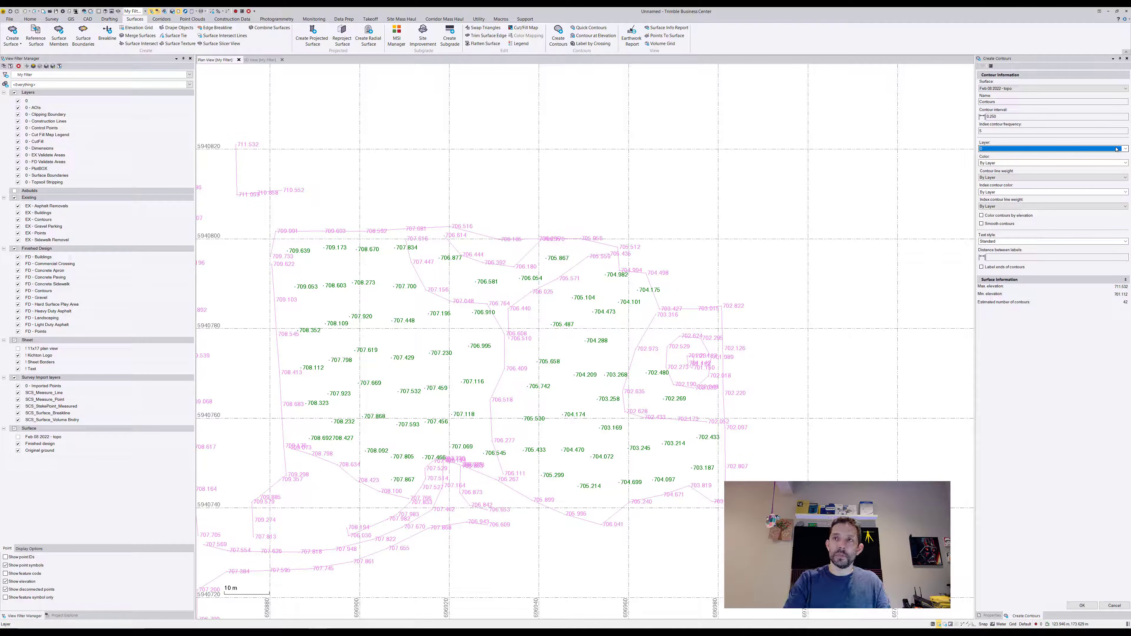
{"action": "left_click", "coordinate": [1116, 149]}
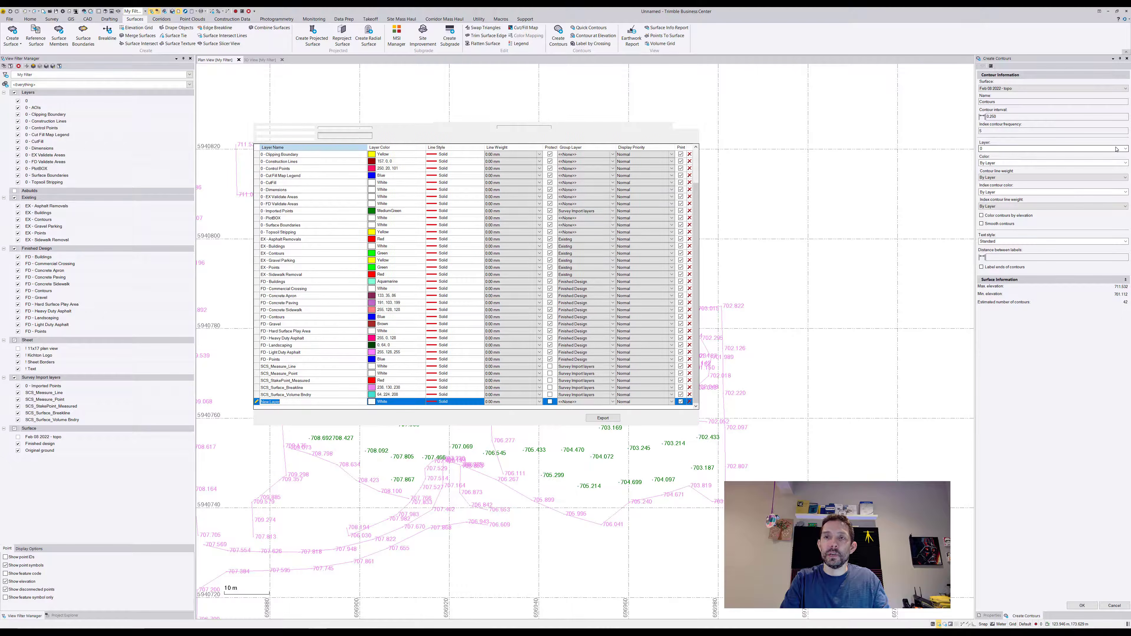
{"action": "type", "text": "0 - contours Feb 08 2022"}
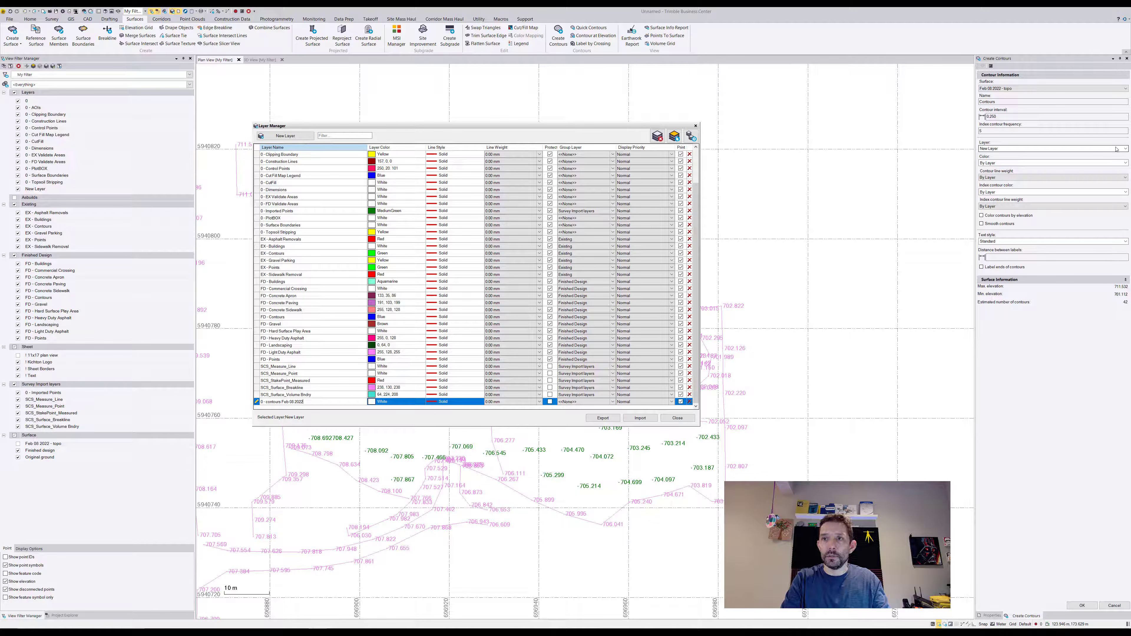
{"action": "type", "text": "asb"}
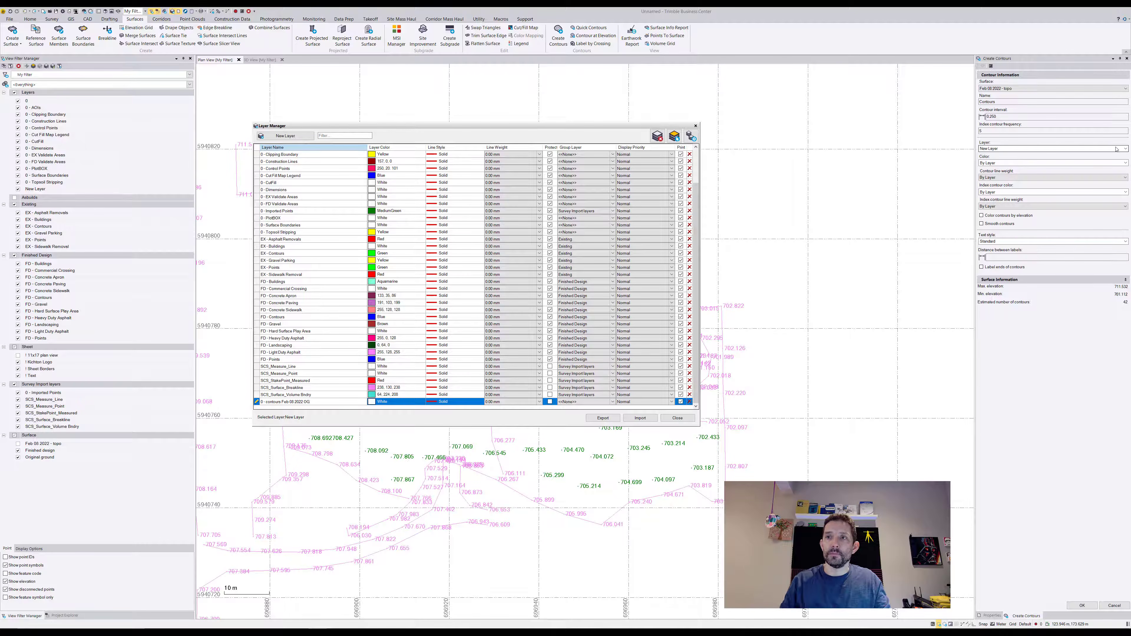
{"action": "left_click", "coordinate": [678, 418]}
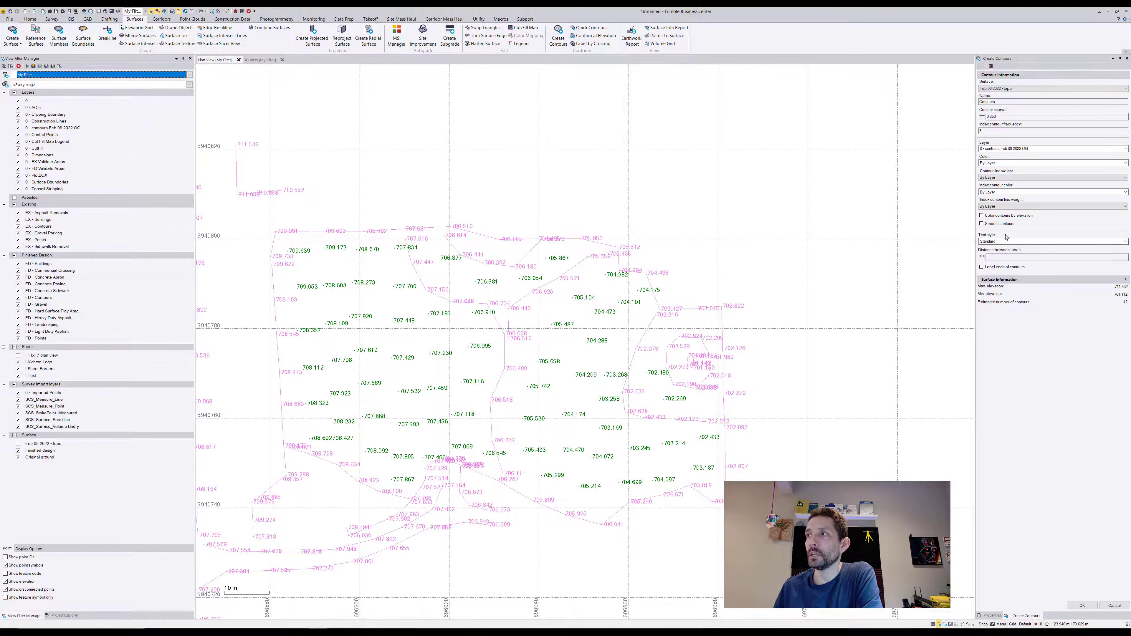
Step: Turn on contour smoothing and set the contour label text style to CF - Standard
{"action": "left_click", "coordinate": [1002, 225]}
{"action": "left_click", "coordinate": [1005, 243]}
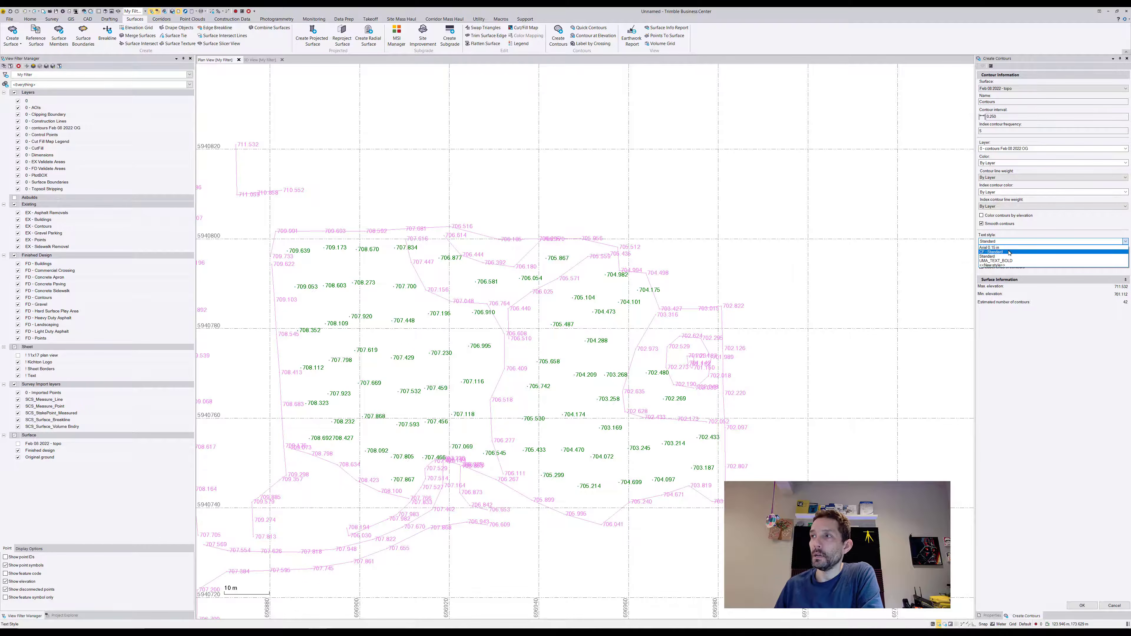
{"action": "left_click", "coordinate": [1009, 253]}
Step: Set the distance between labels to 70 and generate the contours
{"action": "left_click", "coordinate": [1009, 257]}
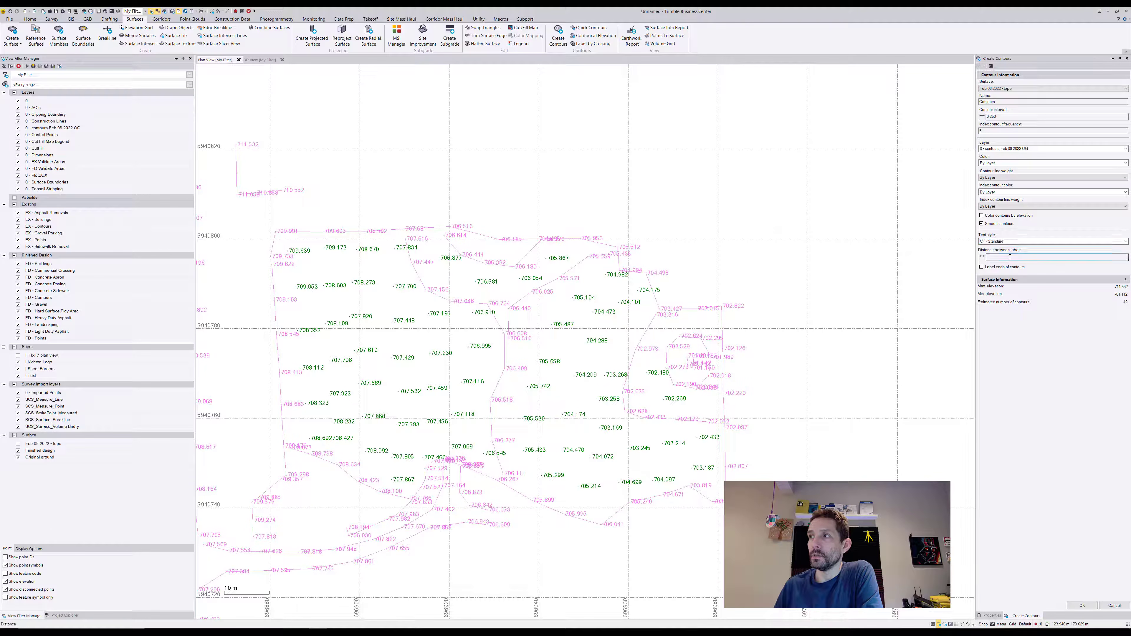
{"action": "left_click", "coordinate": [488, 526]}
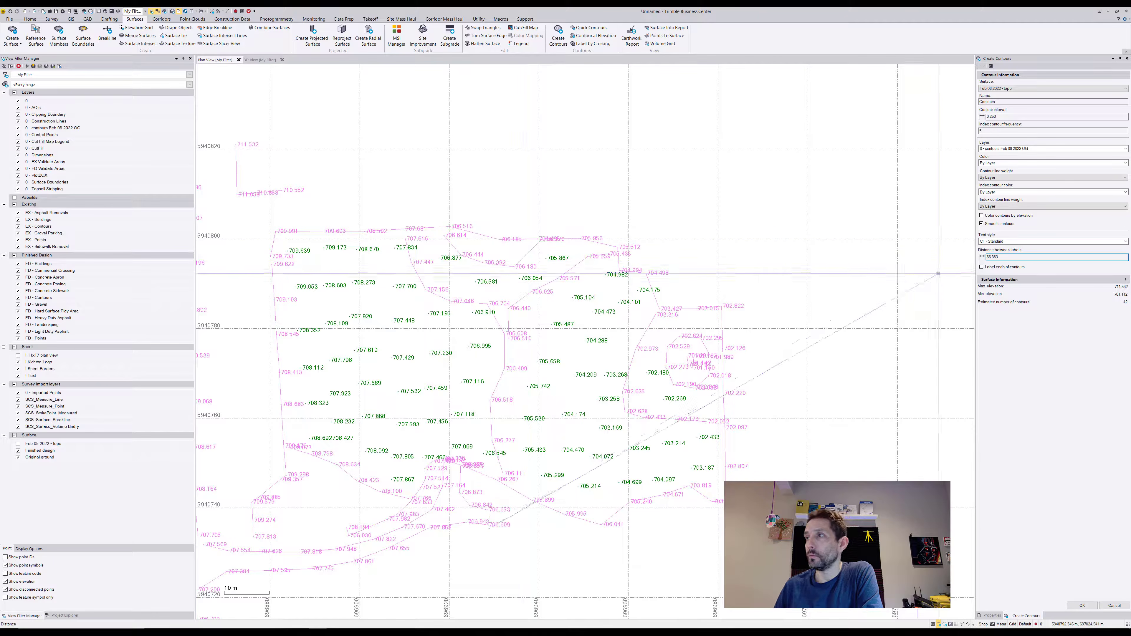
{"action": "left_click", "coordinate": [946, 252]}
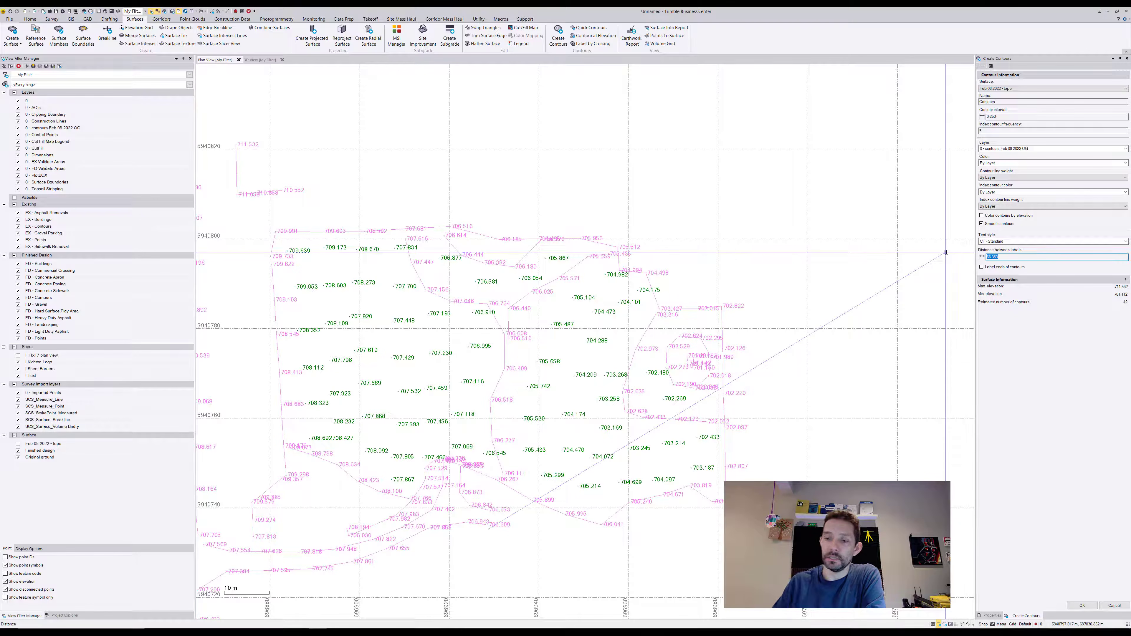
{"action": "type", "text": "70"}
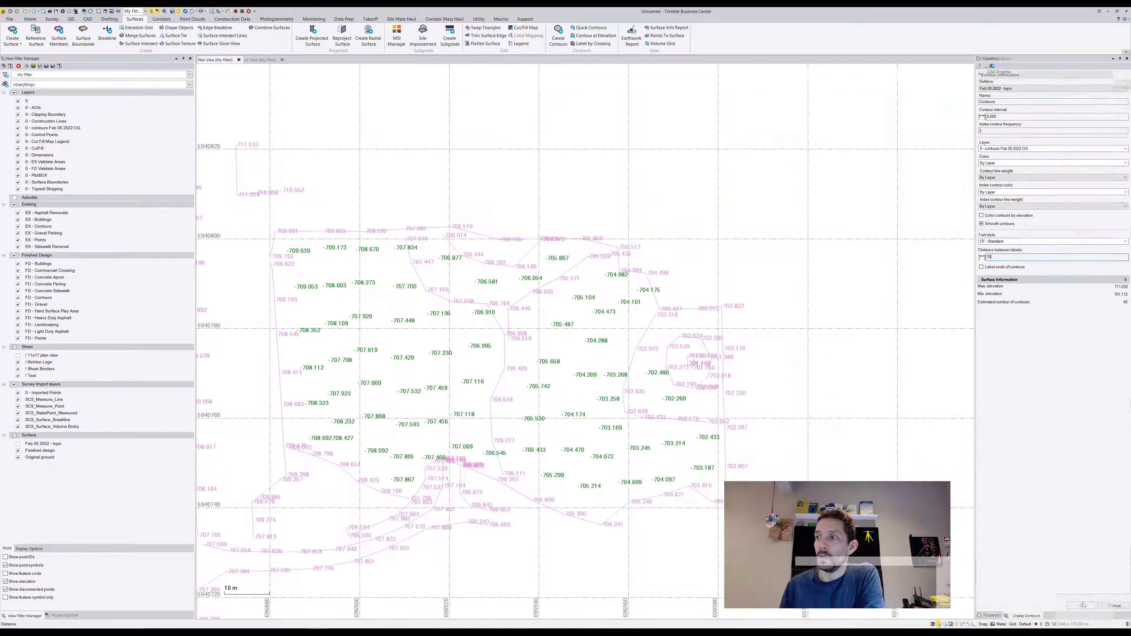
{"action": "left_click", "coordinate": [1082, 606]}
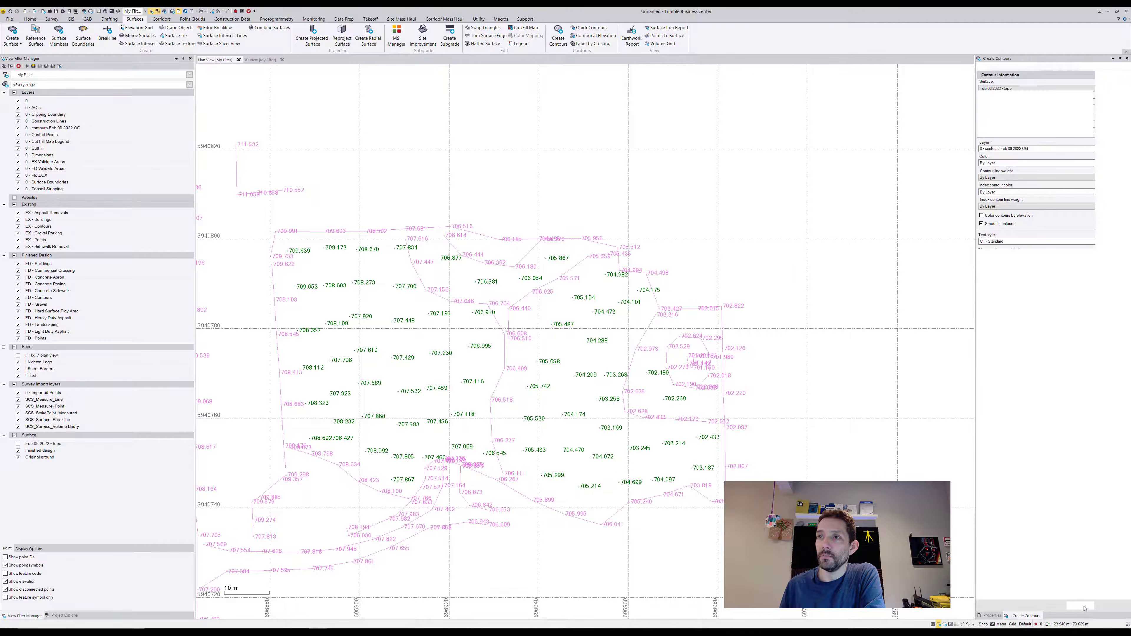
{"action": "scroll", "coordinate": [591, 329], "scroll_direction": "down", "scroll_amount": 2}
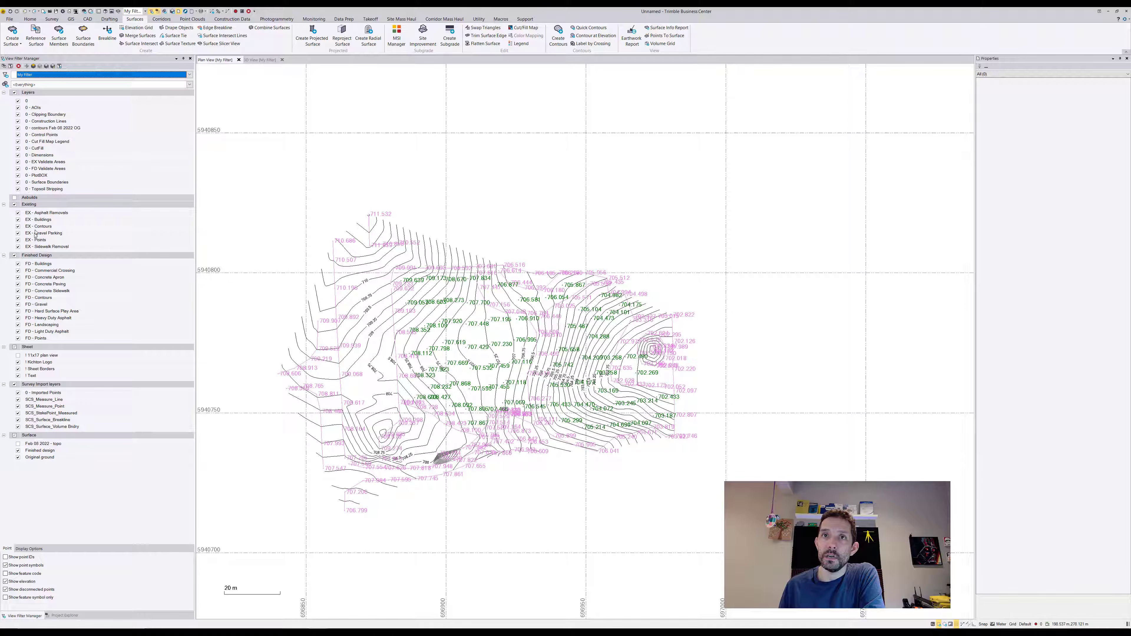
Step: Hide the whole Survey import layers group in the plan view
{"action": "left_click", "coordinate": [14, 384]}
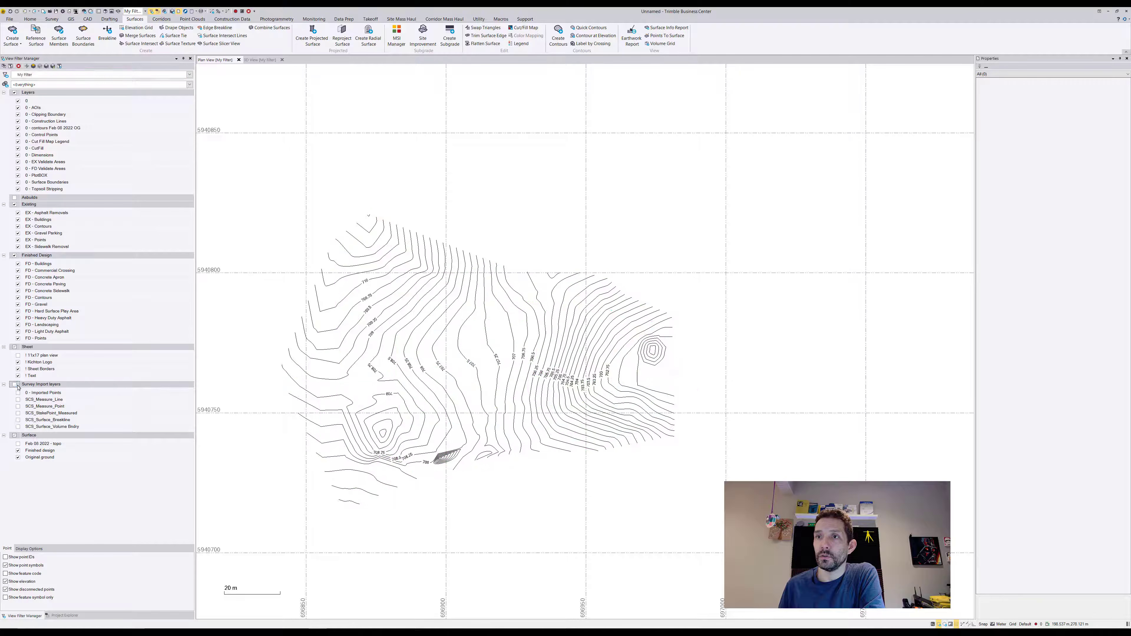
{"action": "scroll", "coordinate": [442, 329], "scroll_direction": "up", "scroll_amount": 2}
{"action": "scroll", "coordinate": [442, 330], "scroll_direction": "up", "scroll_amount": 1}
{"action": "scroll", "coordinate": [442, 330], "scroll_direction": "down", "scroll_amount": 3}
{"action": "middle_click_drag", "start_coordinate": [561, 396], "coordinate": [619, 235]}
Step: Examine the contour labels up close and check the properties of the 707 label
{"action": "scroll", "coordinate": [620, 236], "scroll_direction": "up", "scroll_amount": 4}
{"action": "scroll", "coordinate": [620, 236], "scroll_direction": "up", "scroll_amount": 2}
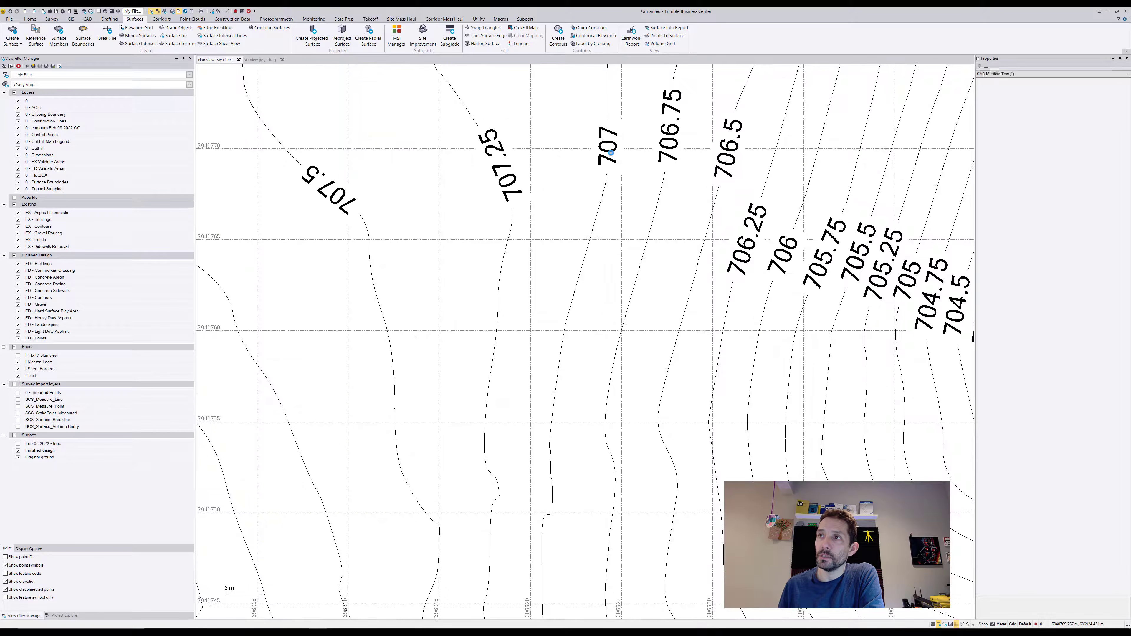
{"action": "left_click", "coordinate": [612, 147]}
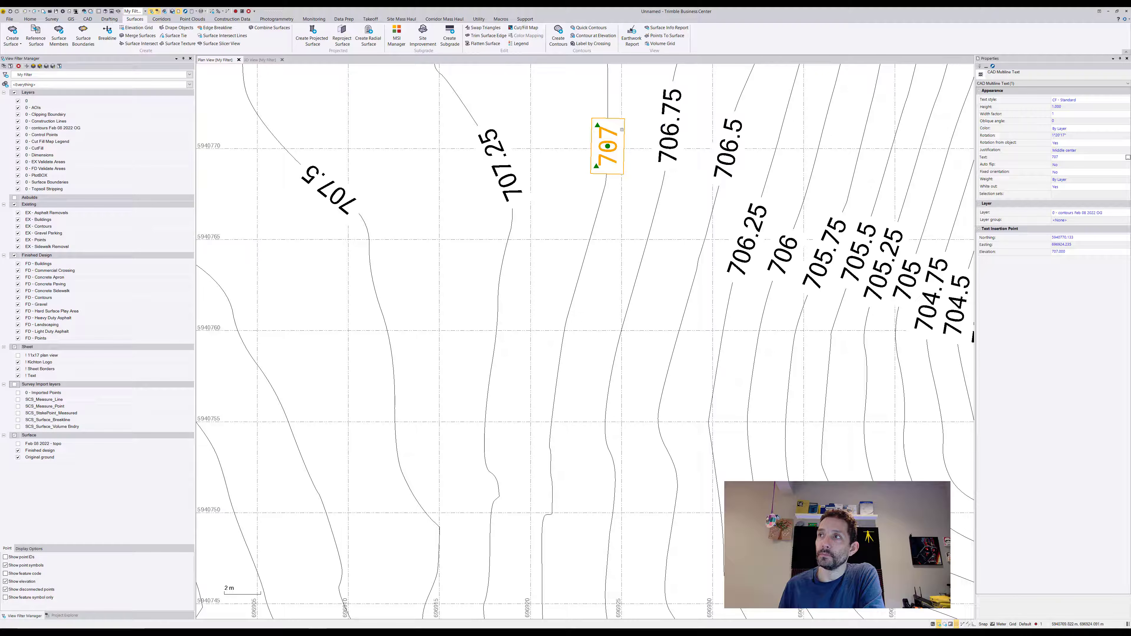
{"action": "scroll", "coordinate": [609, 165], "scroll_direction": "down", "scroll_amount": 1}
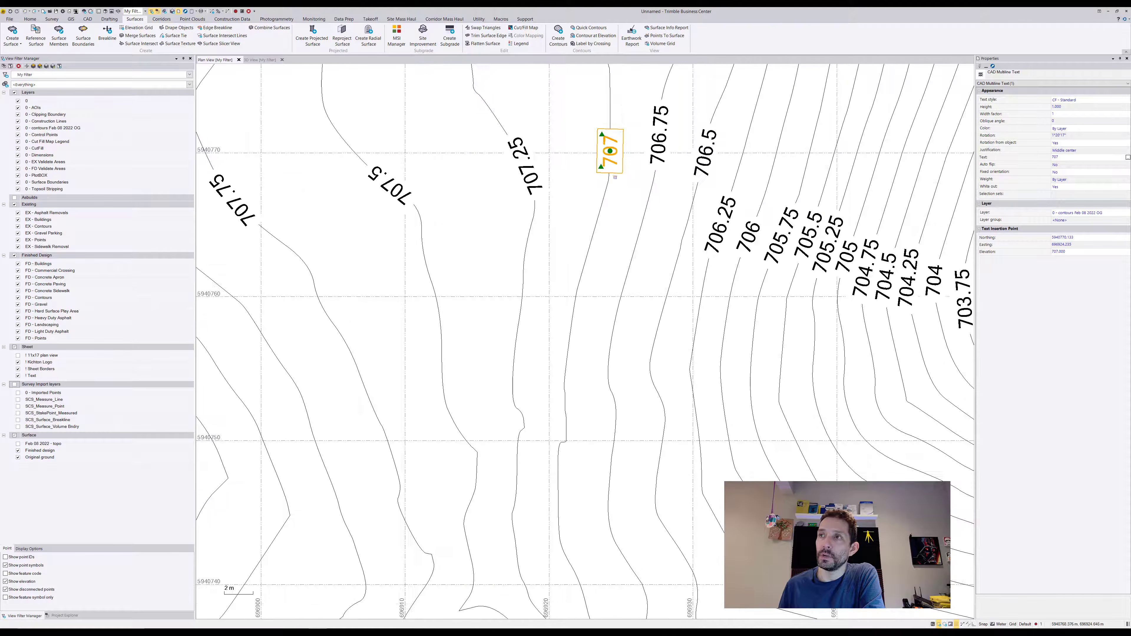
{"action": "scroll", "coordinate": [613, 178], "scroll_direction": "down", "scroll_amount": 1}
{"action": "key", "text": "Escape"}
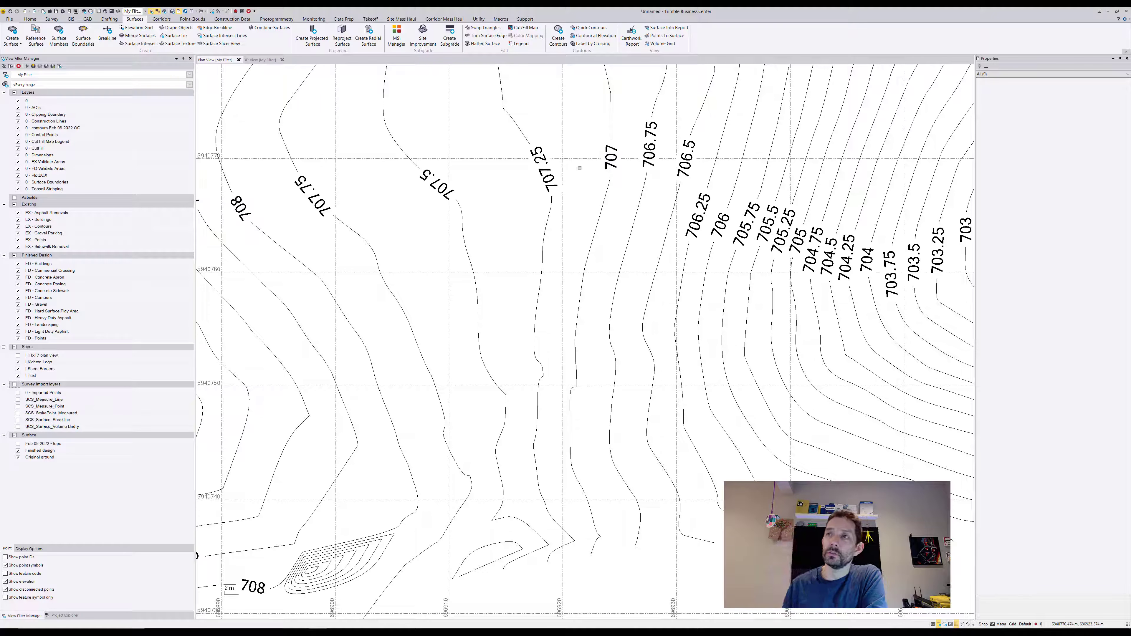
{"action": "scroll", "coordinate": [583, 166], "scroll_direction": "down", "scroll_amount": 3}
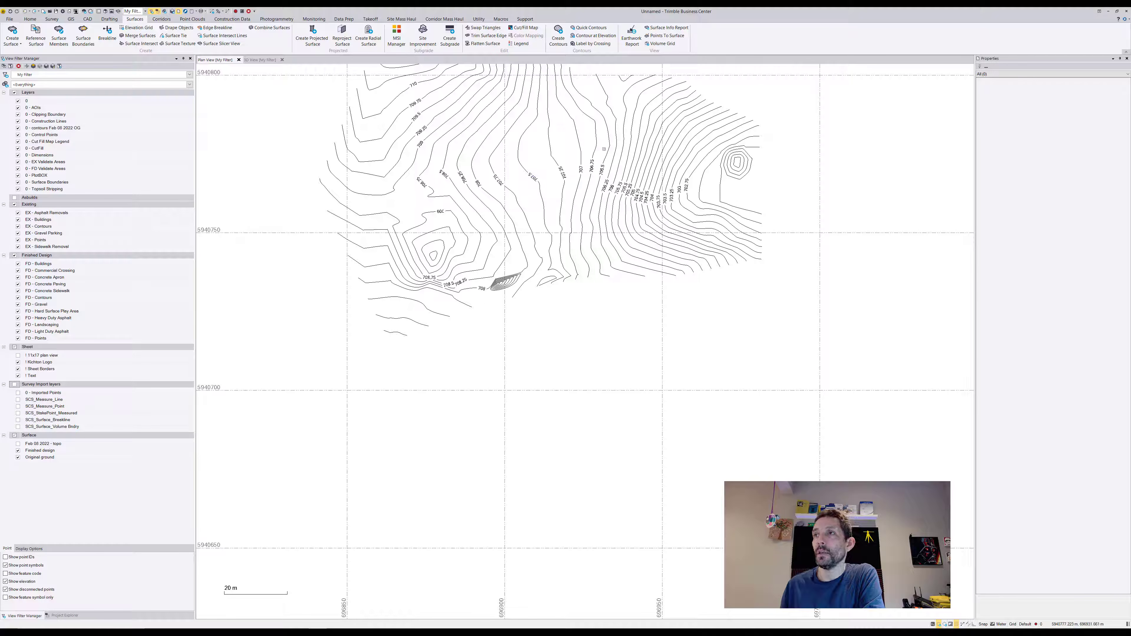
Step: Create the topo surface's contours again with colouring by elevation turned on
{"action": "middle_click_drag", "start_coordinate": [604, 148], "coordinate": [575, 266]}
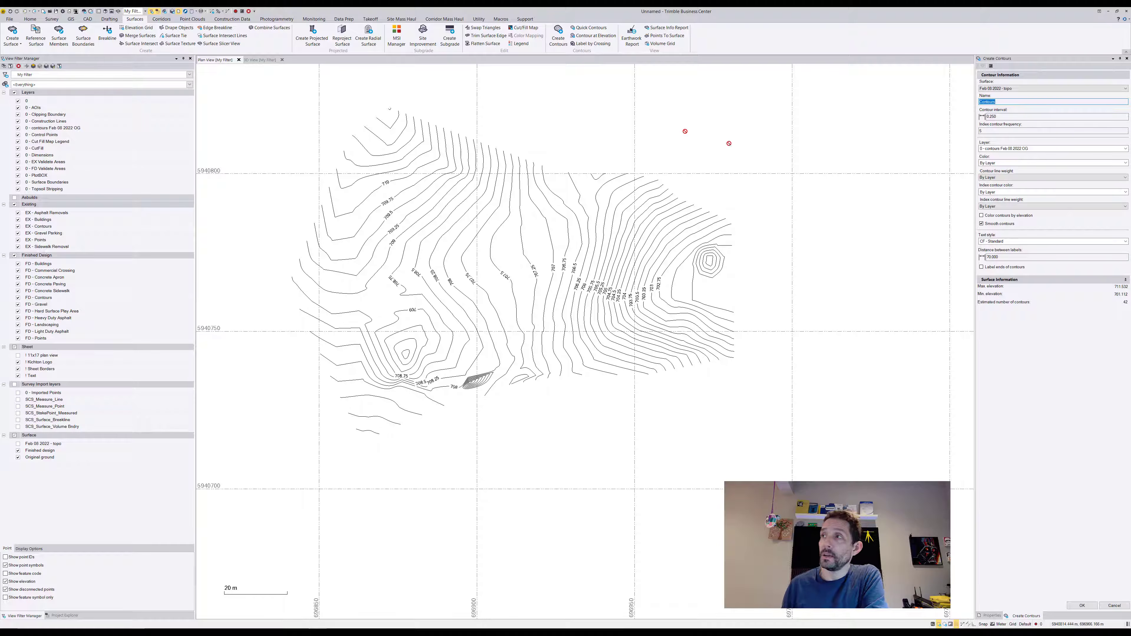
{"action": "left_click", "coordinate": [981, 215]}
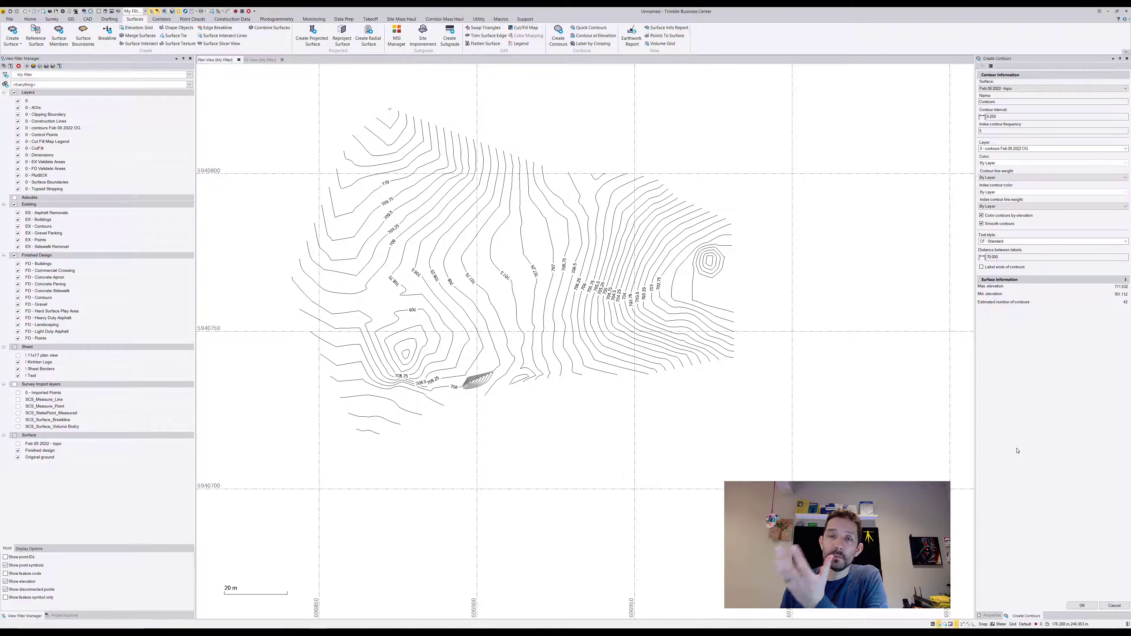
{"action": "left_click", "coordinate": [1081, 606]}
Step: Check the colour and elevation properties of the innermost contour of the closed depression in the east
{"action": "scroll", "coordinate": [698, 247], "scroll_direction": "up", "scroll_amount": 10}
{"action": "scroll", "coordinate": [688, 208], "scroll_direction": "up", "scroll_amount": 3}
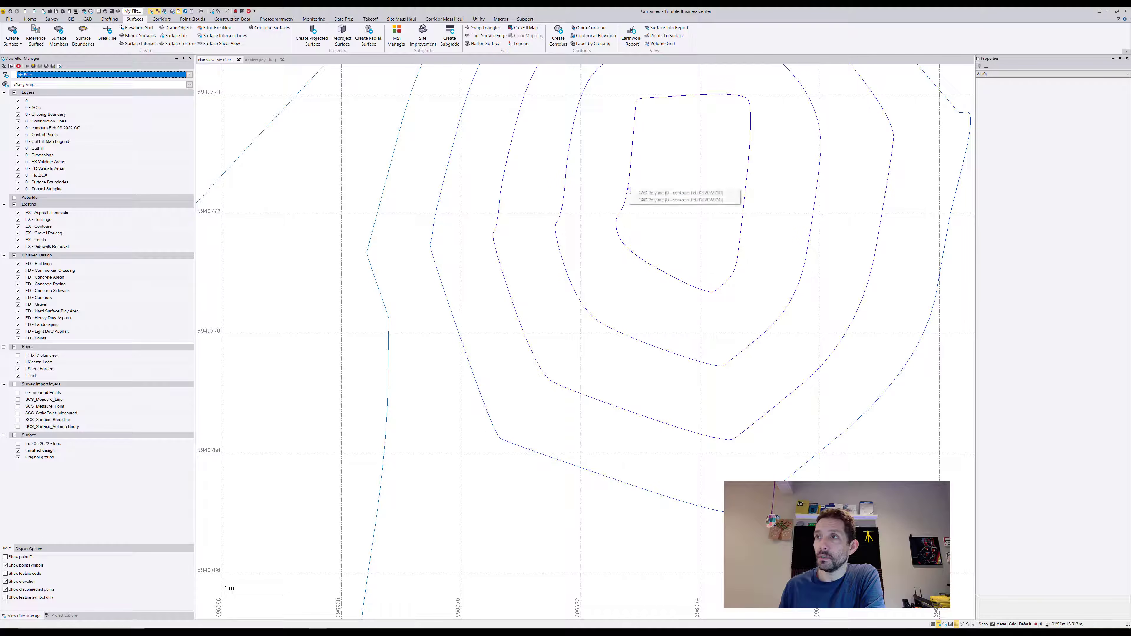
{"action": "left_click", "coordinate": [706, 196]}
{"action": "left_click", "coordinate": [705, 193]}
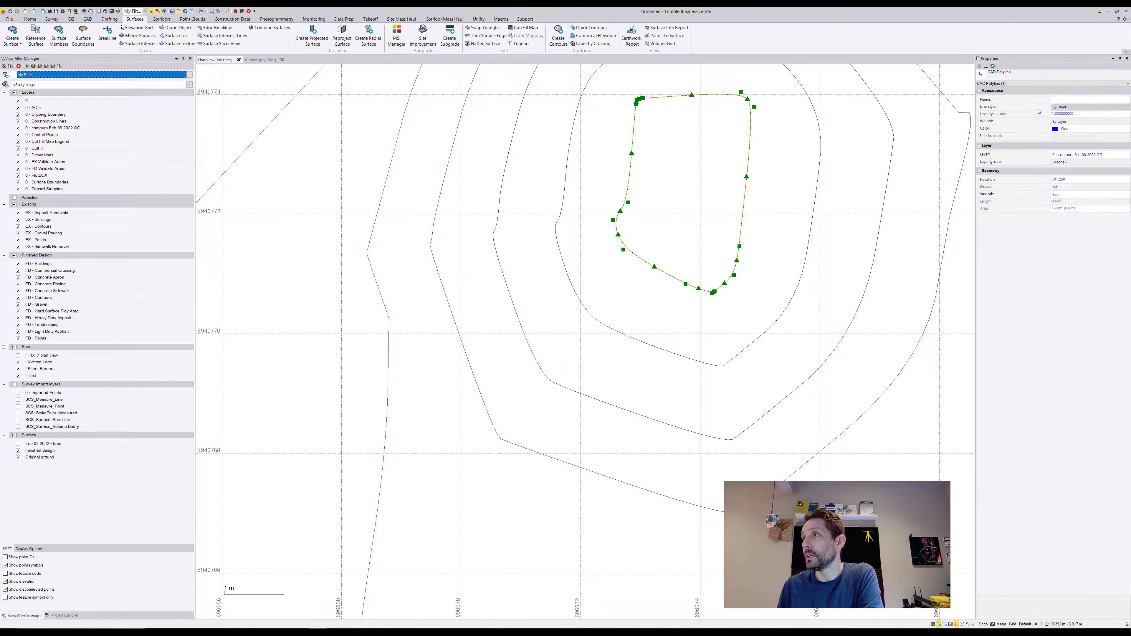
Step: Check the colour and elevation properties of the northwesternmost contour at the high end of the site
{"action": "scroll", "coordinate": [657, 232], "scroll_direction": "down", "scroll_amount": 3}
{"action": "scroll", "coordinate": [500, 256], "scroll_direction": "down", "scroll_amount": 9}
{"action": "left_click_drag", "start_coordinate": [308, 256], "coordinate": [520, 264]}
{"action": "scroll", "coordinate": [342, 161], "scroll_direction": "up", "scroll_amount": 4}
{"action": "left_click", "coordinate": [365, 164]}
{"action": "left_click", "coordinate": [381, 175]}
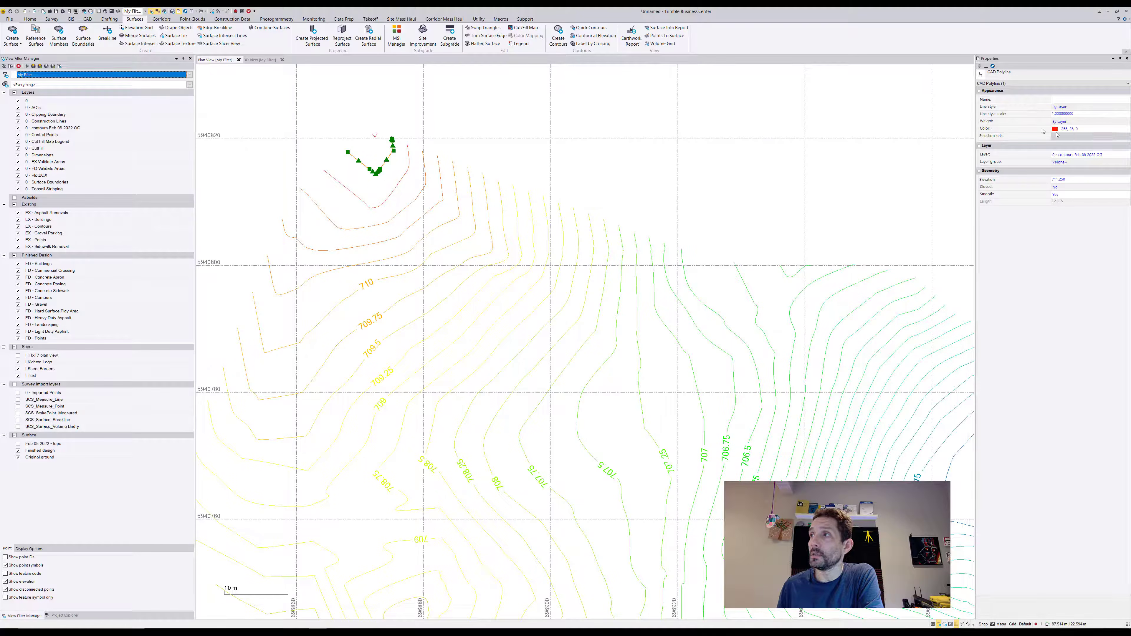
Step: Examine the elevation-coloured contours across the site in plan and in the 3D view
{"action": "scroll", "coordinate": [482, 229], "scroll_direction": "down", "scroll_amount": 3}
{"action": "scroll", "coordinate": [492, 330], "scroll_direction": "up", "scroll_amount": 5}
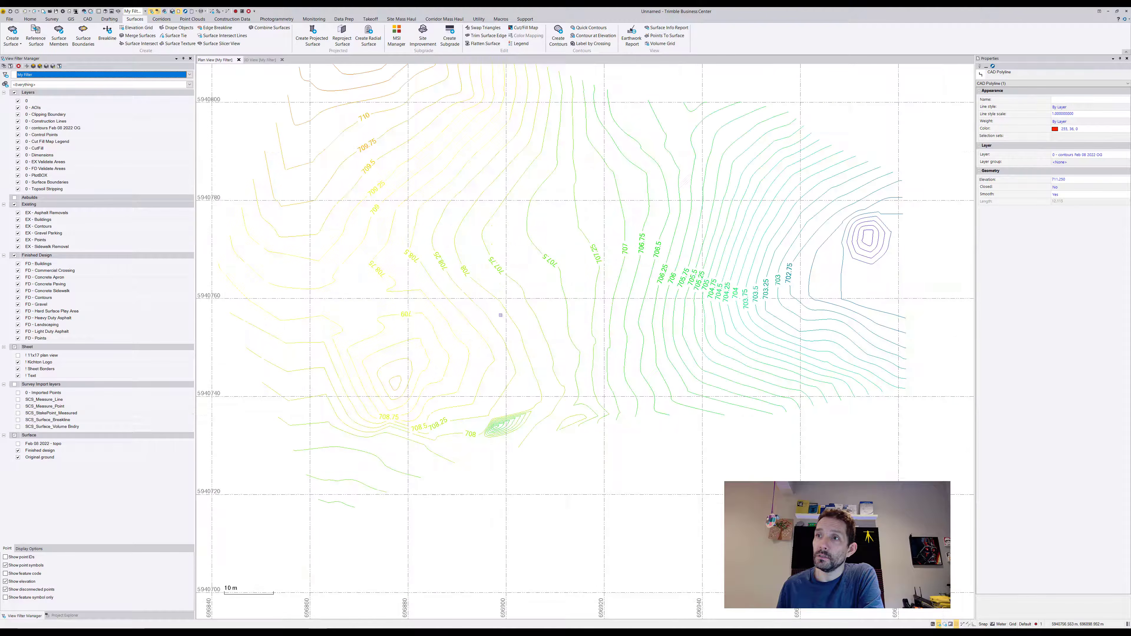
{"action": "left_click", "coordinate": [261, 60]}
{"action": "mouse_move", "coordinate": [638, 274]}
{"action": "right_mouse_down"}
{"action": "mouse_move", "coordinate": [529, 281]}
{"action": "mouse_move", "coordinate": [460, 265]}
{"action": "mouse_move", "coordinate": [455, 303]}
{"action": "mouse_move", "coordinate": [563, 305]}
{"action": "mouse_move", "coordinate": [636, 283]}
{"action": "right_mouse_up"}
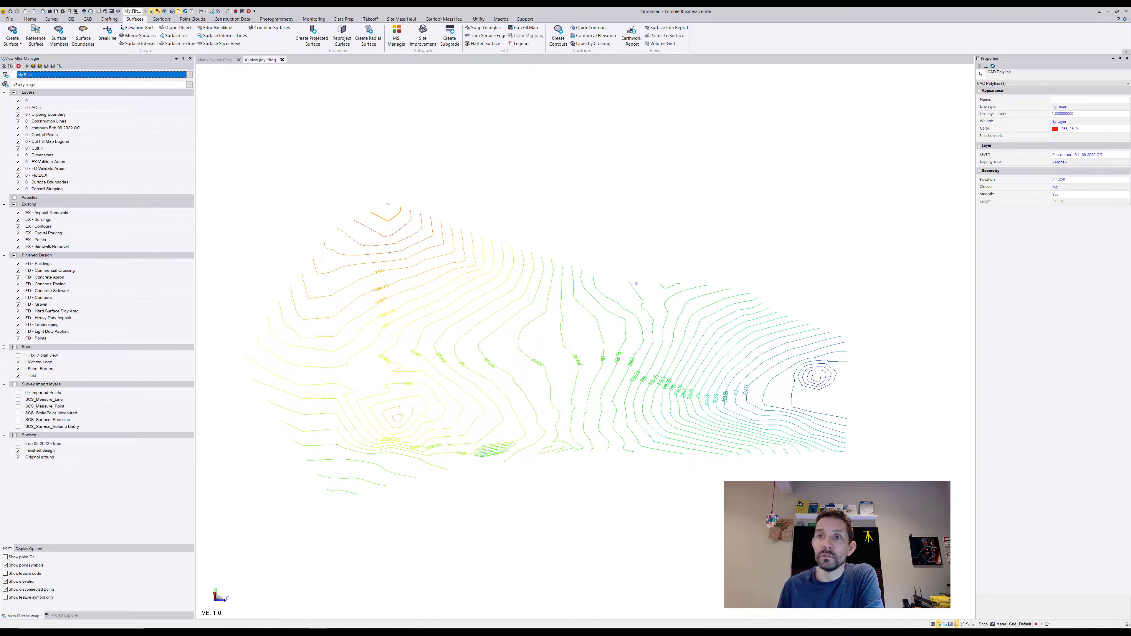